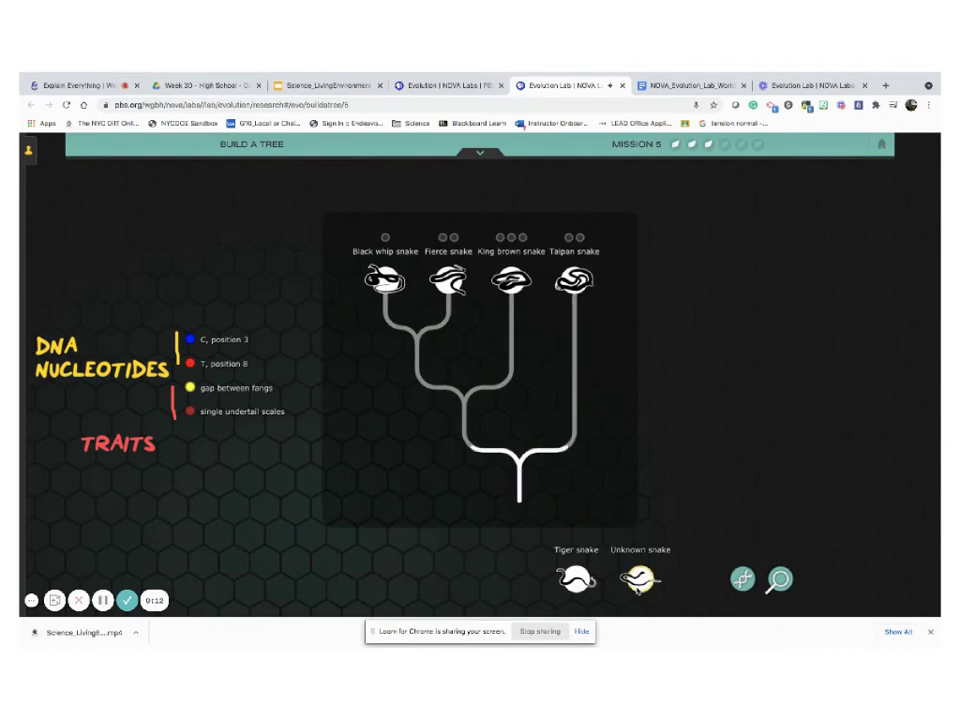
Step: Add the unknown snake and the tiger snake to the tree and display the DNA sequence comparison
drag(640, 578, 621, 388)
drag(552, 535, 394, 396)
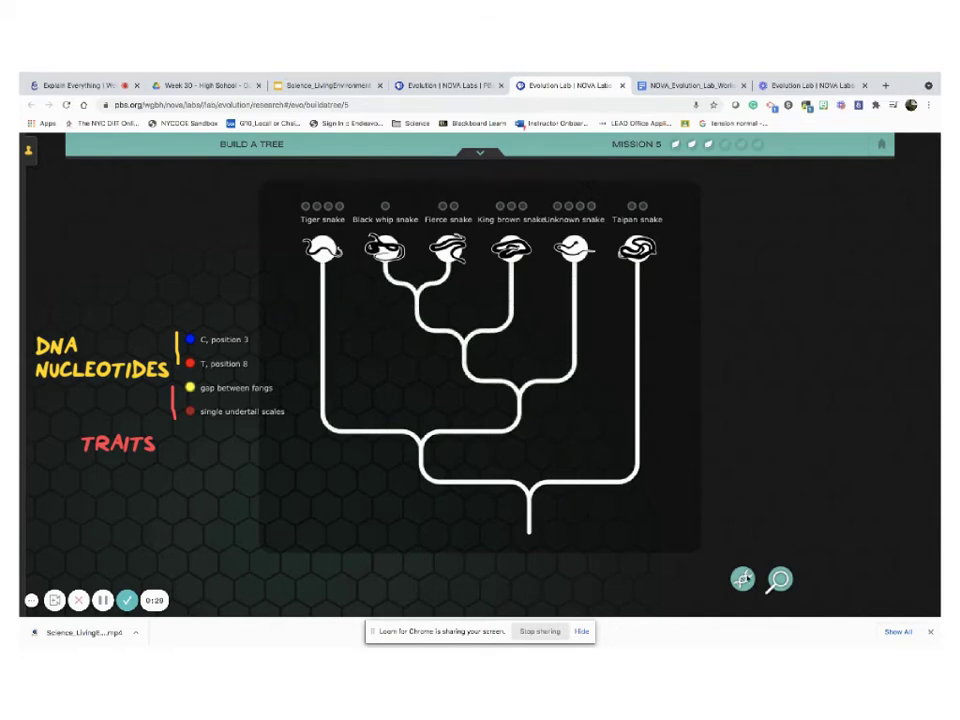
click(742, 578)
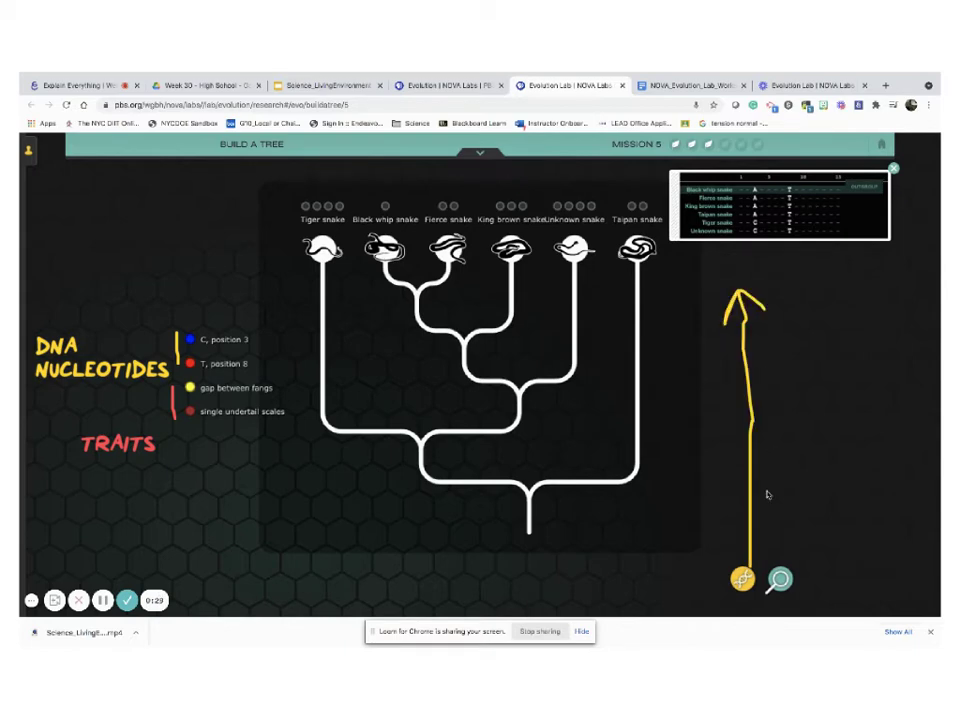
Step: Examine the profiles of the tiger, unknown, taipan, king brown, fierce and black whip snakes for the traits they share
click(780, 578)
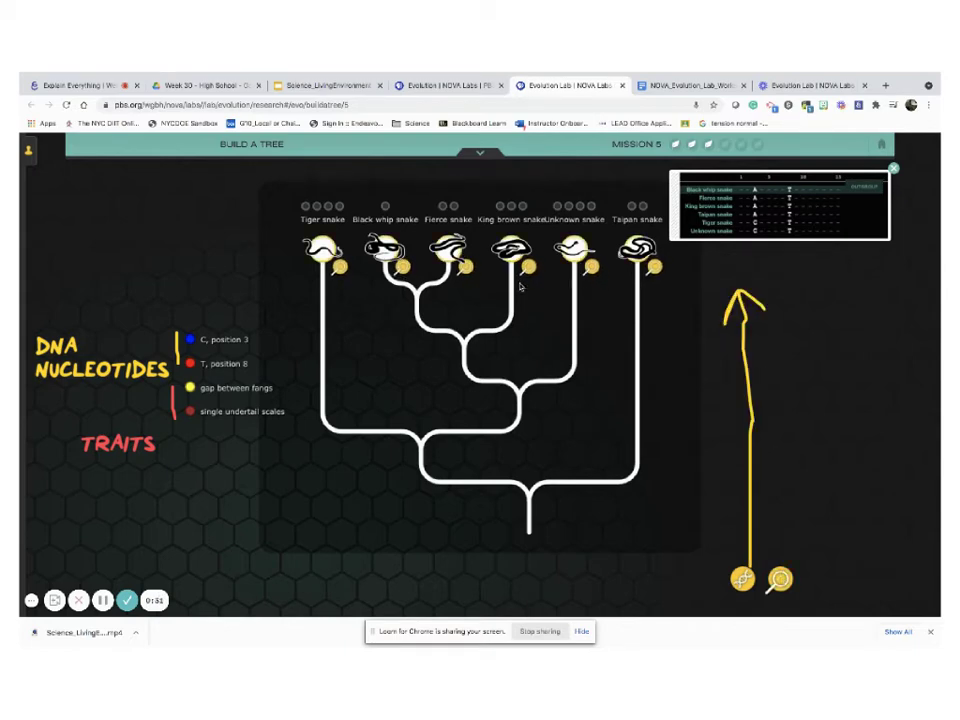
click(340, 268)
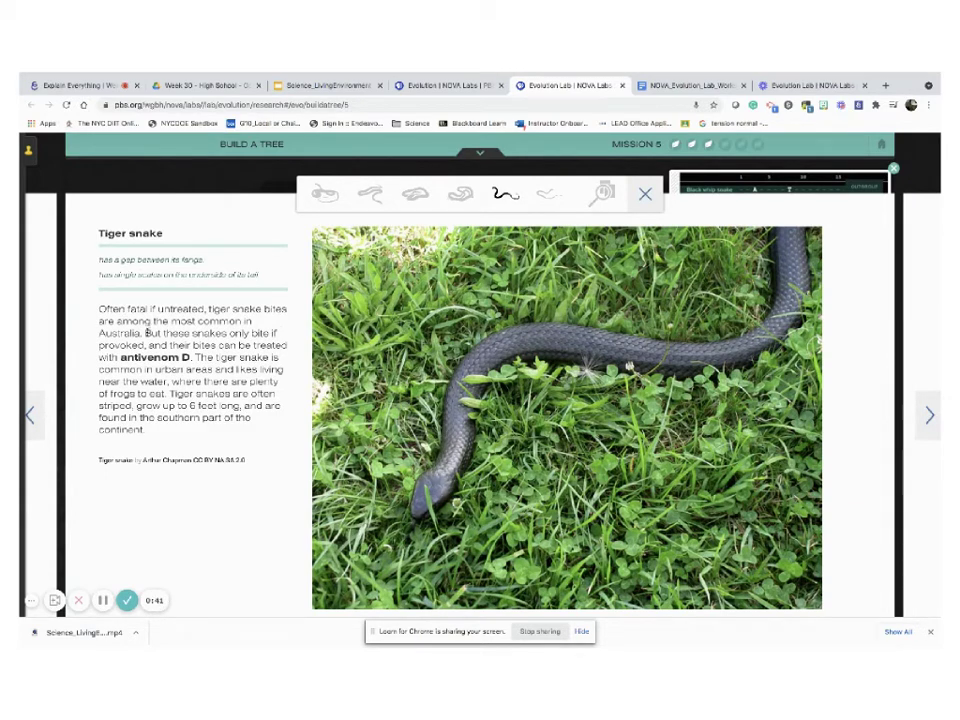
click(547, 193)
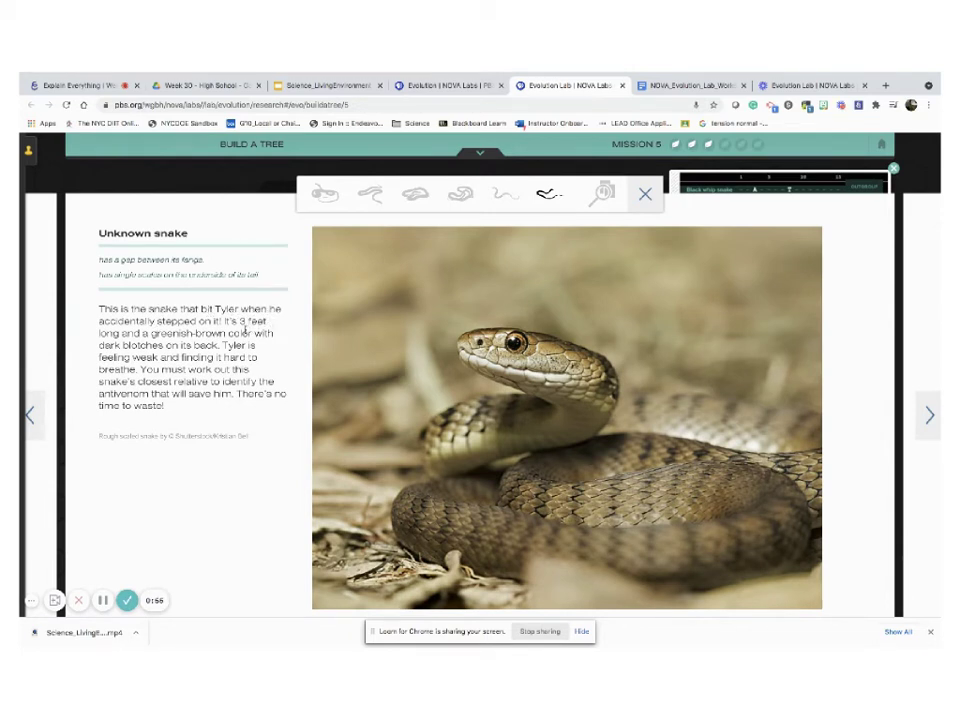
drag(224, 321, 244, 331)
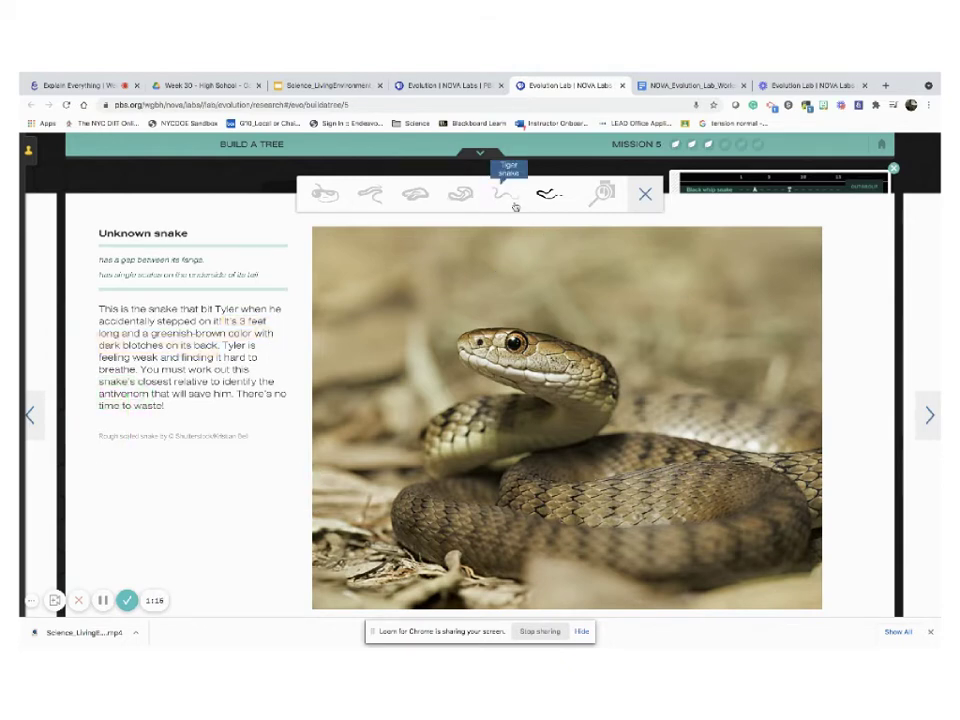
click(460, 197)
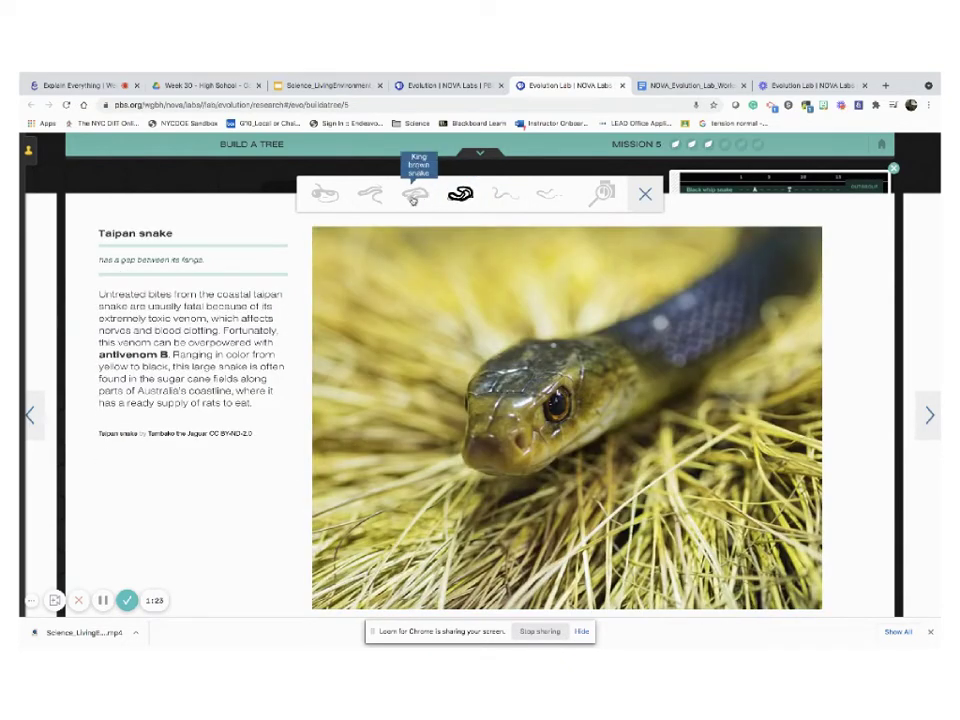
click(415, 195)
click(372, 197)
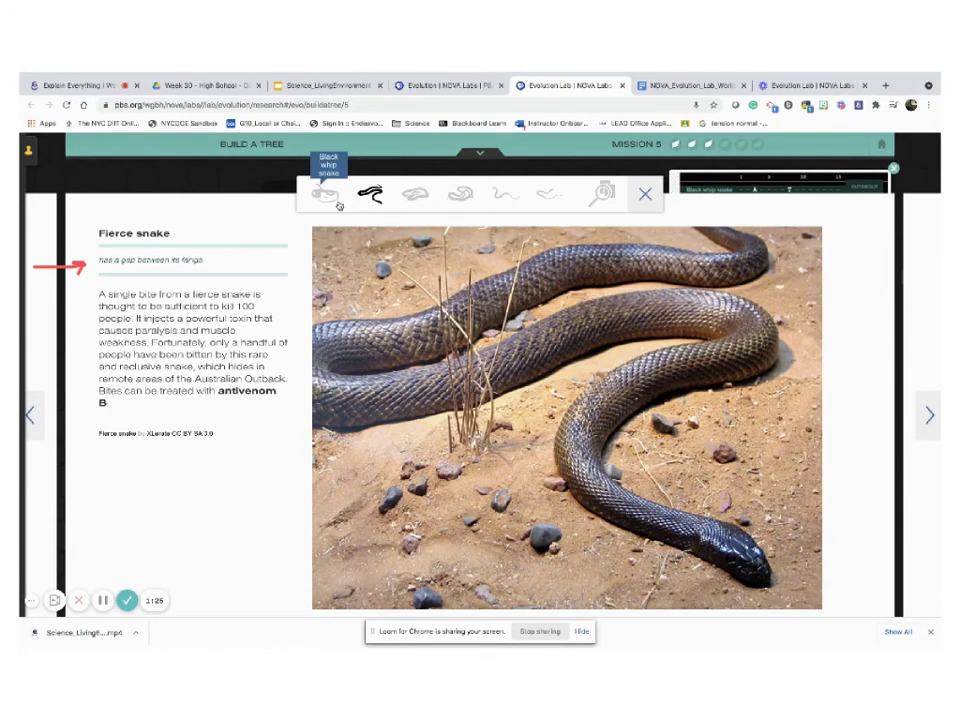
click(325, 195)
click(508, 197)
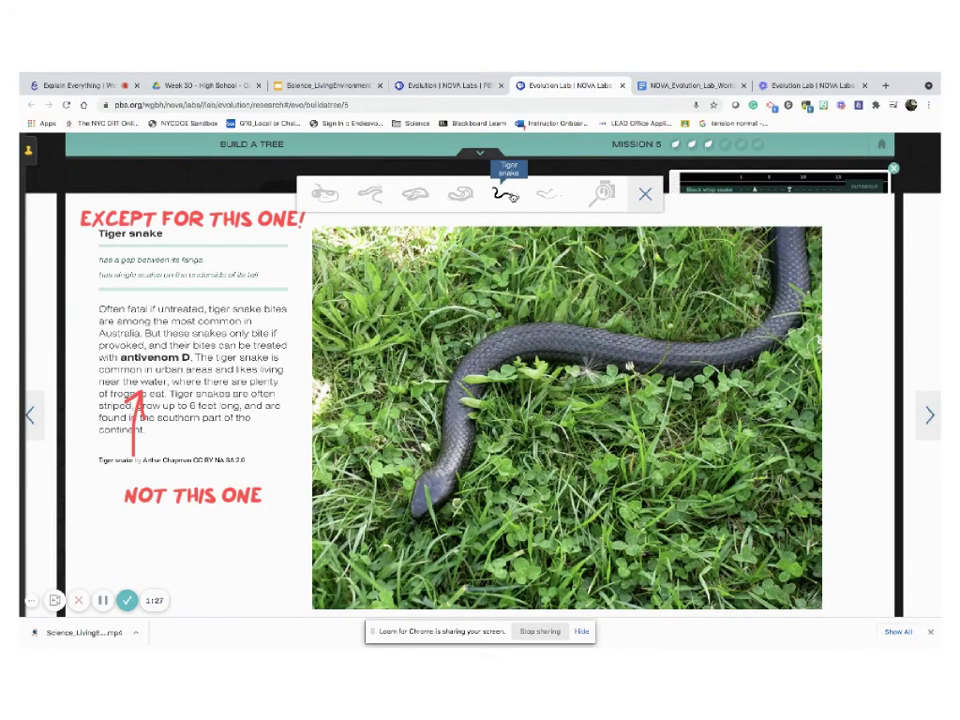
click(548, 196)
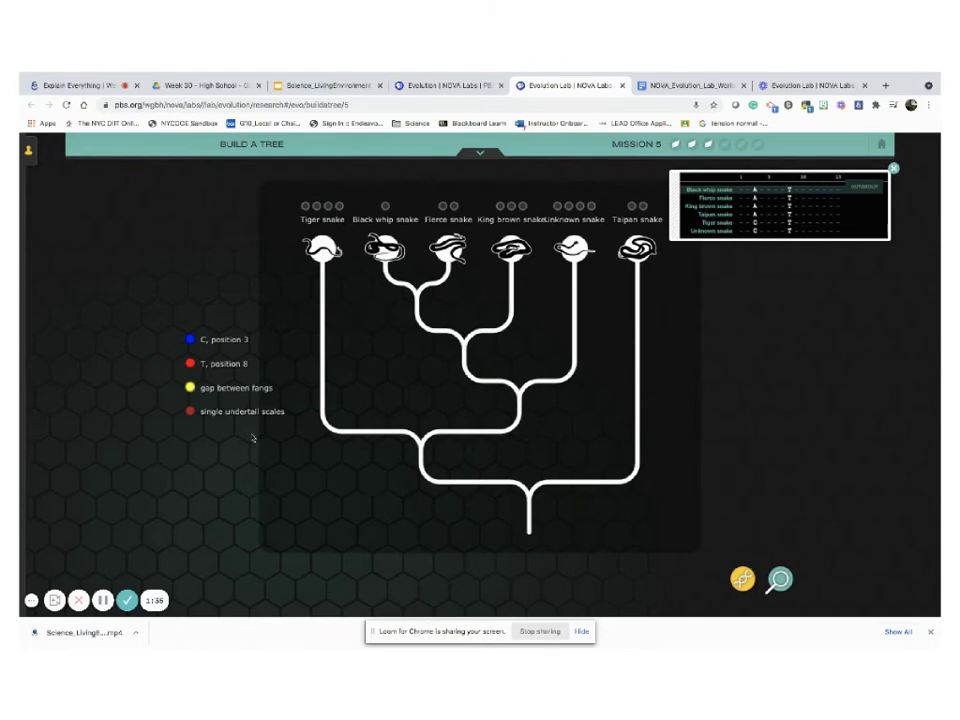
Step: Place the T, position 8 trait at the root of the tree
click(791, 246)
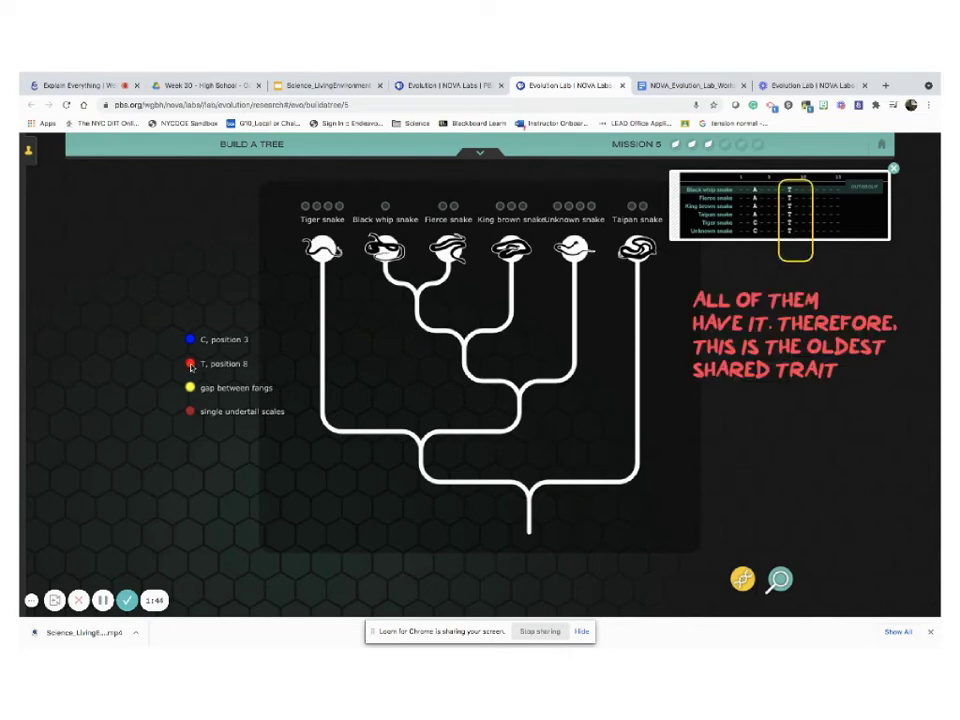
mouse_move(191, 367)
mouse_down()
mouse_move(551, 500)
mouse_move(529, 519)
mouse_up()
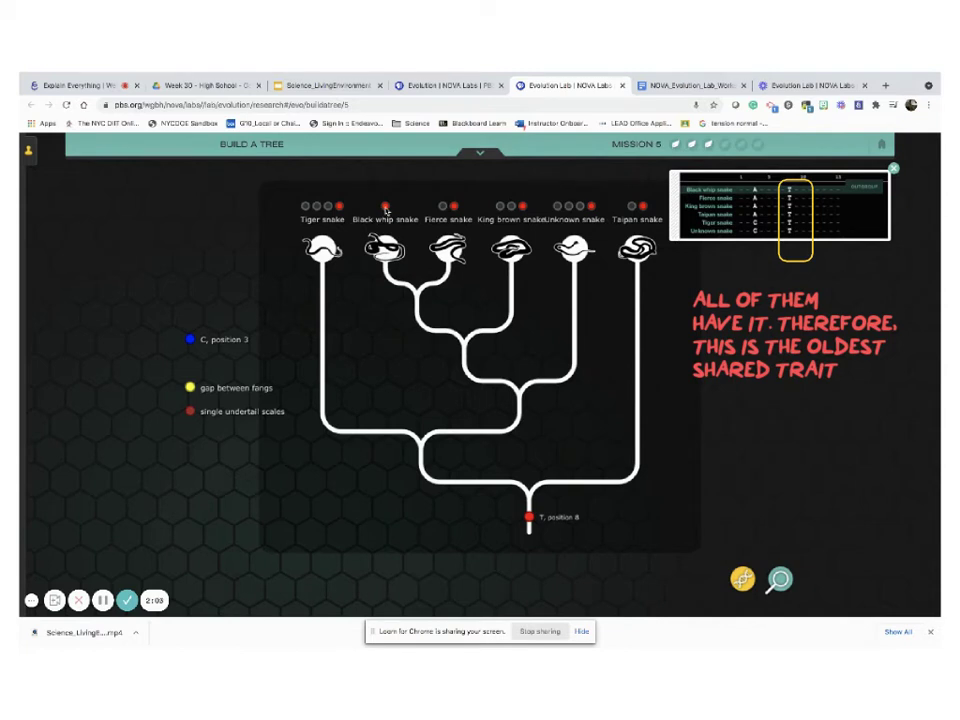
Step: Check the black whip snake's profile and swap the snake with the tiger snake, isolating it on its own branch
click(780, 579)
click(401, 266)
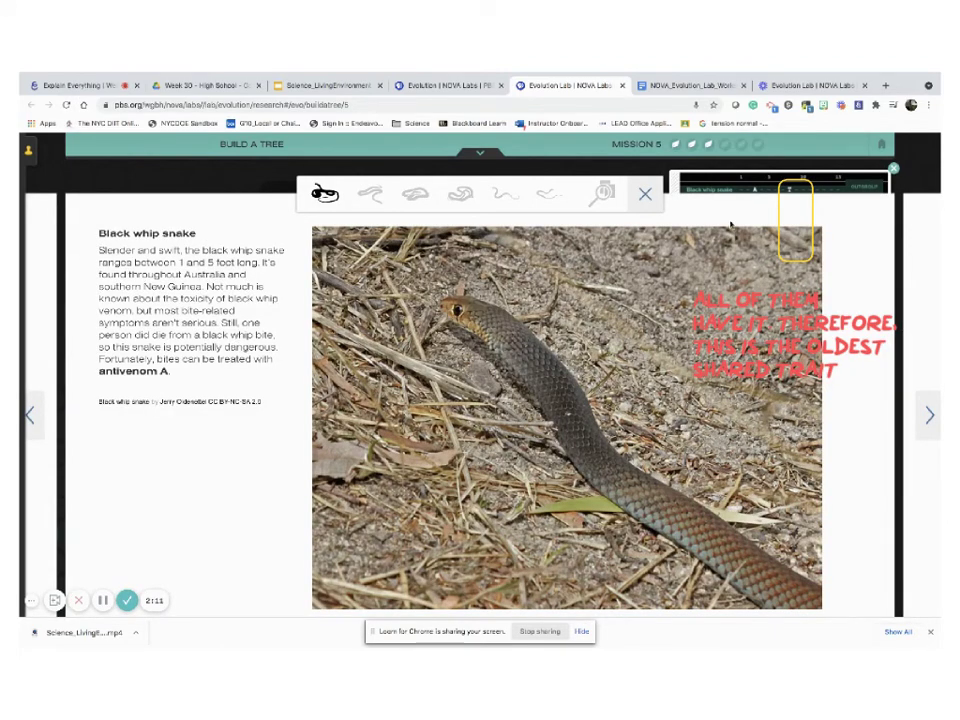
click(647, 195)
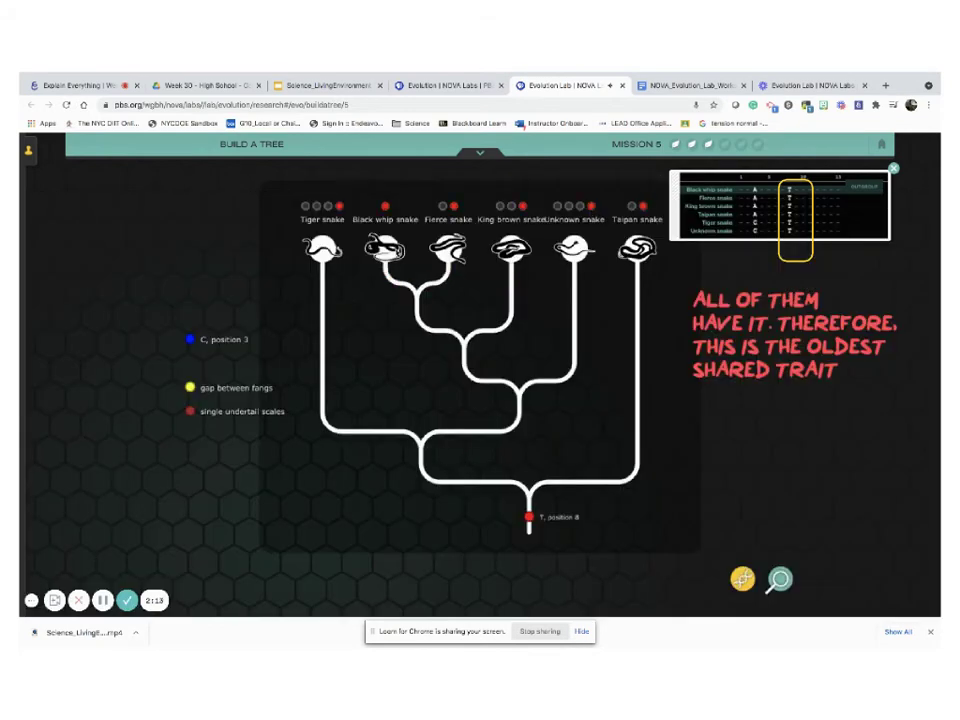
drag(321, 250, 388, 250)
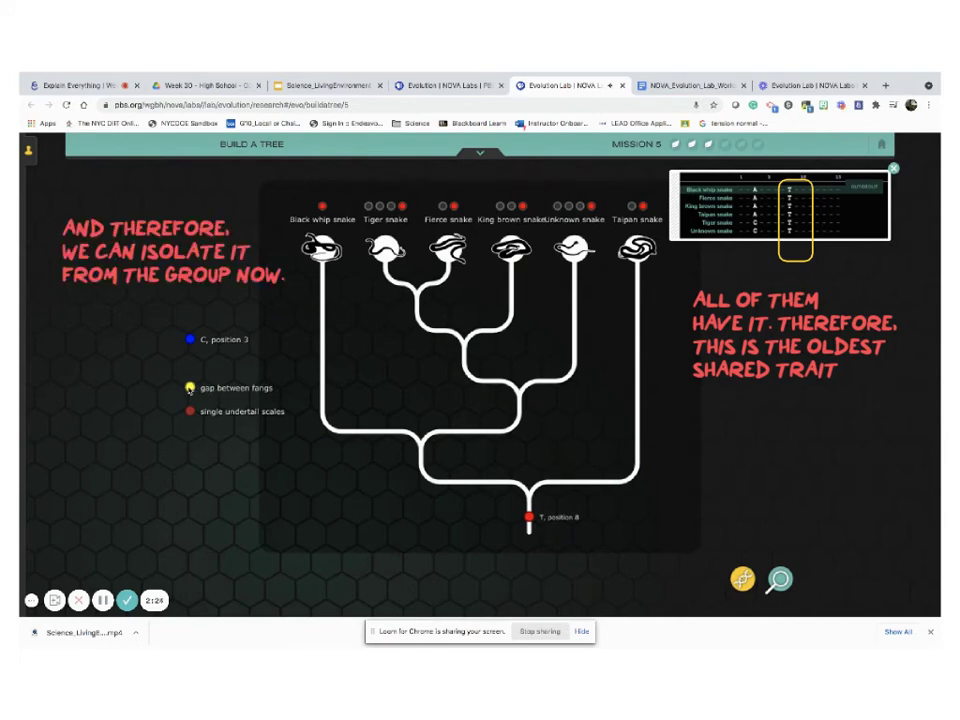
Step: Place the gap between fangs trait on the branch beside the black whip snake's and move the taipan snake into that group next to the unknown snake
mouse_move(193, 390)
mouse_down()
mouse_move(422, 414)
mouse_move(519, 407)
mouse_up()
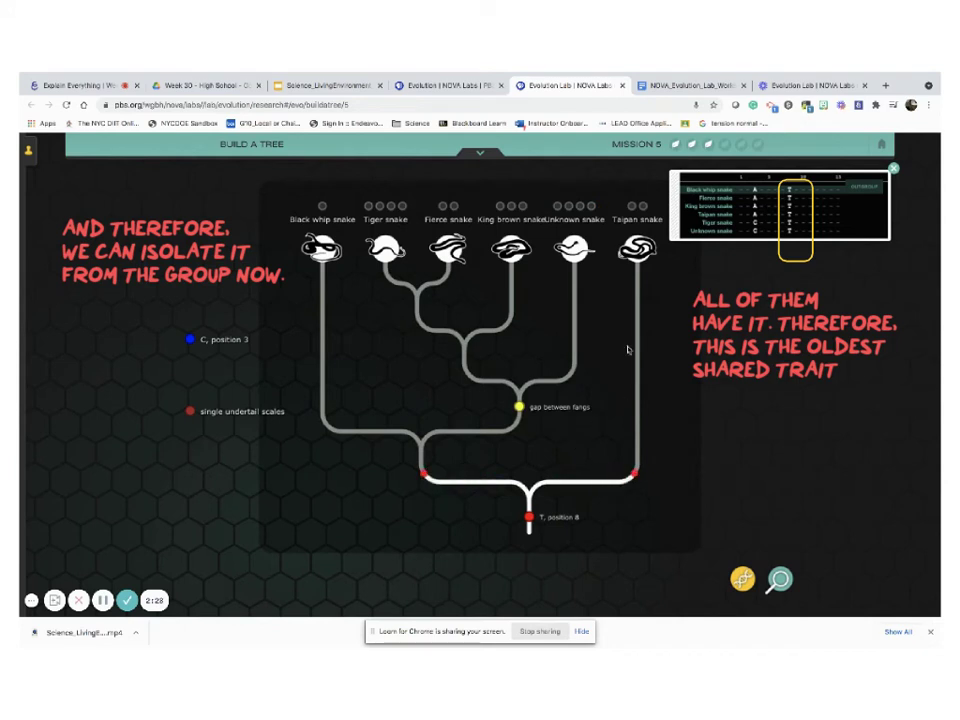
mouse_move(637, 248)
mouse_down()
mouse_move(600, 238)
mouse_move(585, 250)
mouse_up()
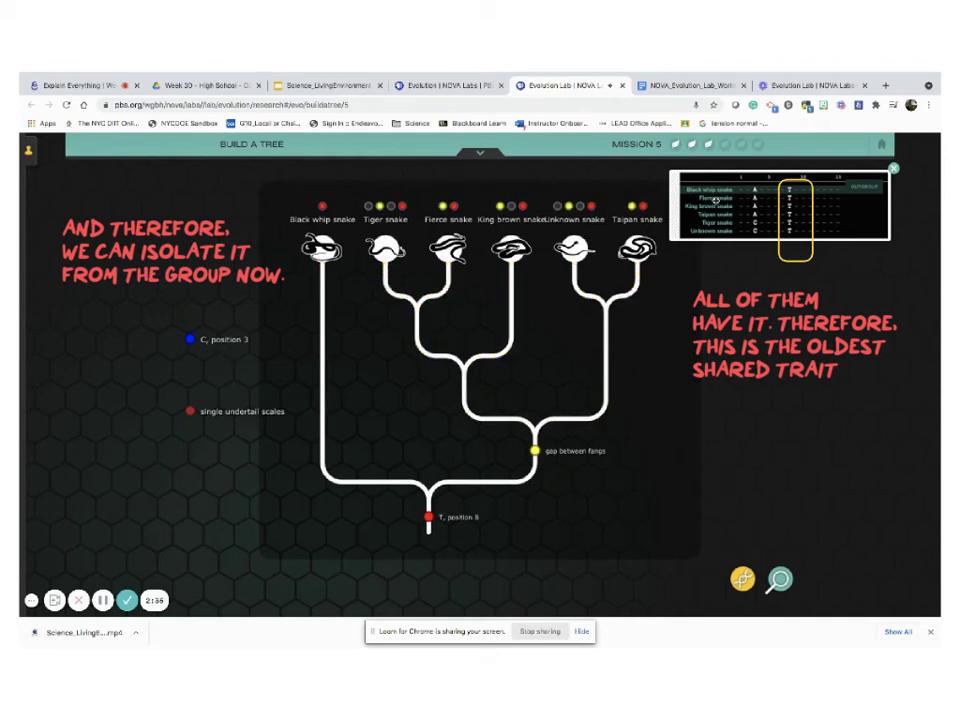
Step: Rearrange the snakes to pair the tiger snake with the unknown snake and the taipan snake with the king brown snake
click(756, 222)
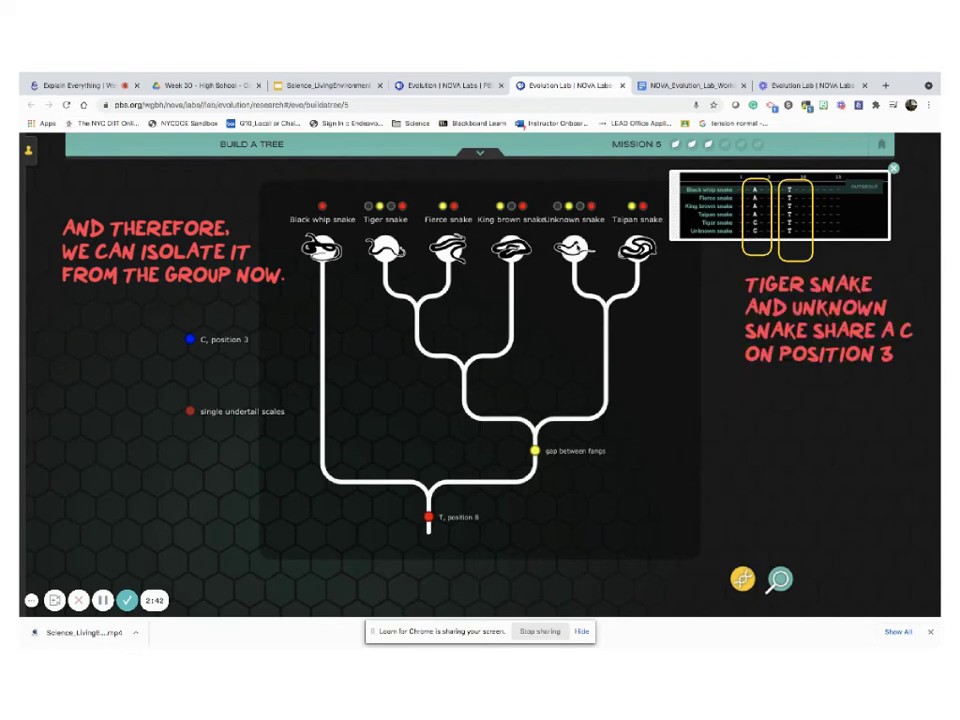
drag(385, 248, 578, 250)
drag(533, 306, 446, 272)
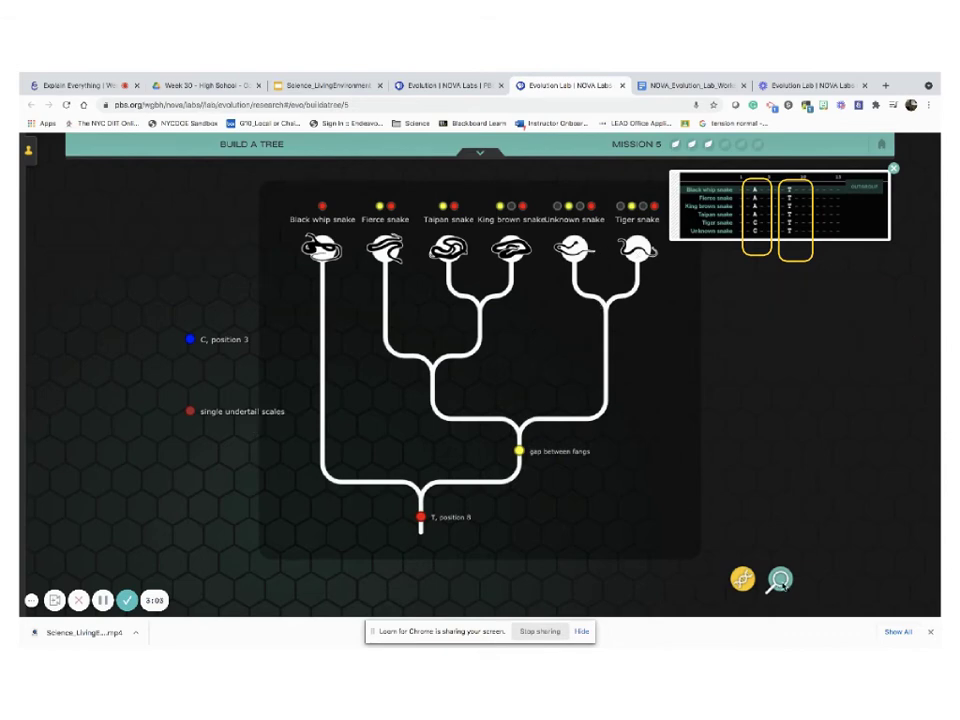
Step: Compare the snake profiles to determine which species have single scales on the underside of the tail
click(656, 273)
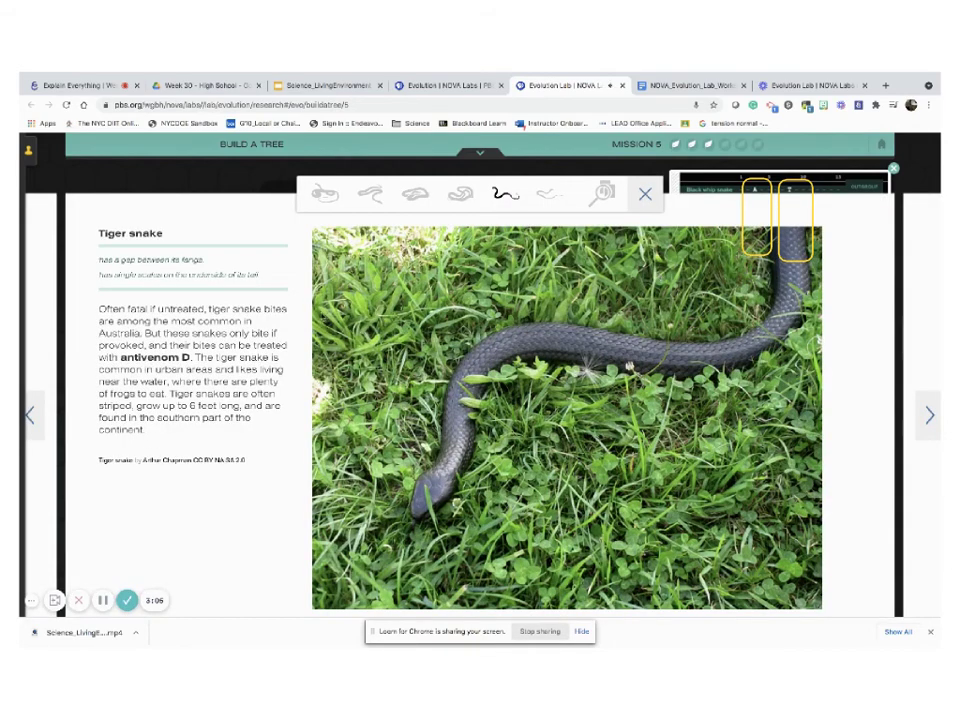
drag(43, 300, 103, 285)
click(548, 194)
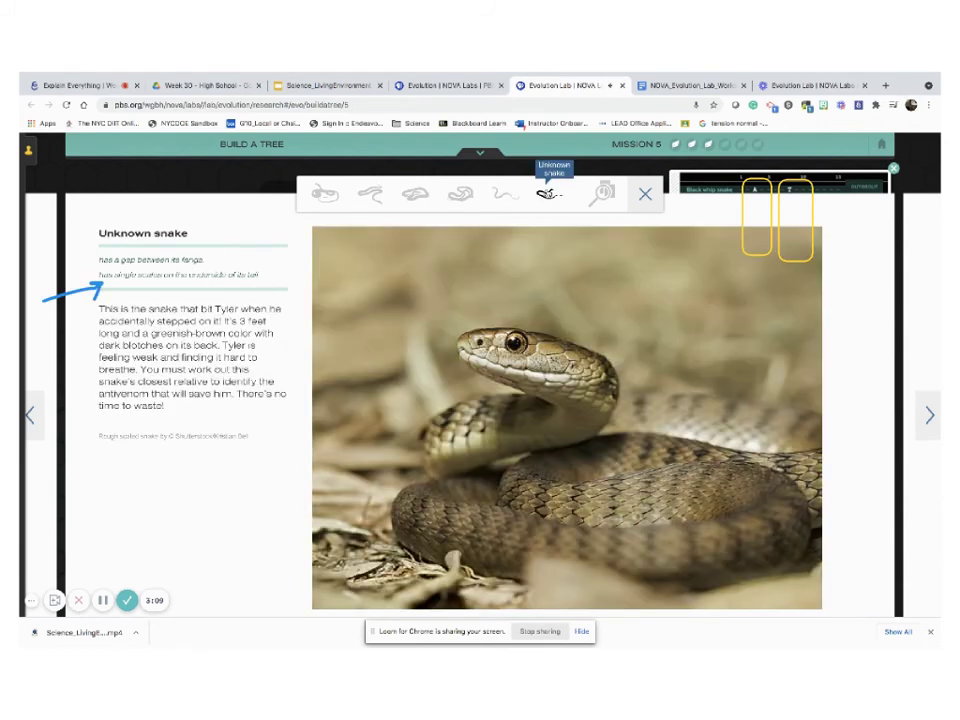
click(462, 193)
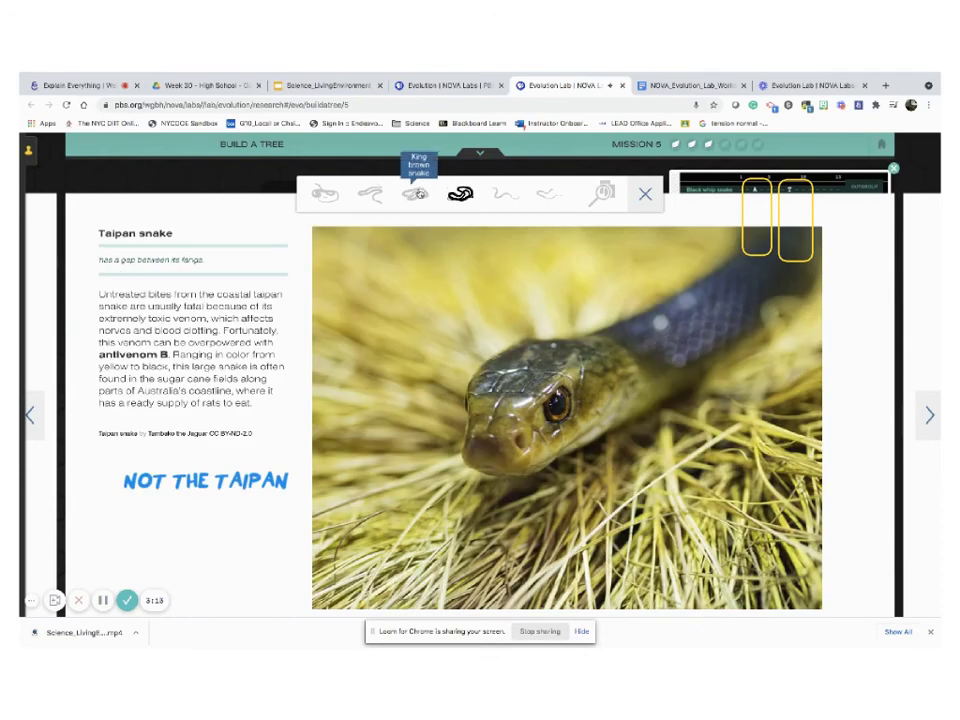
click(416, 193)
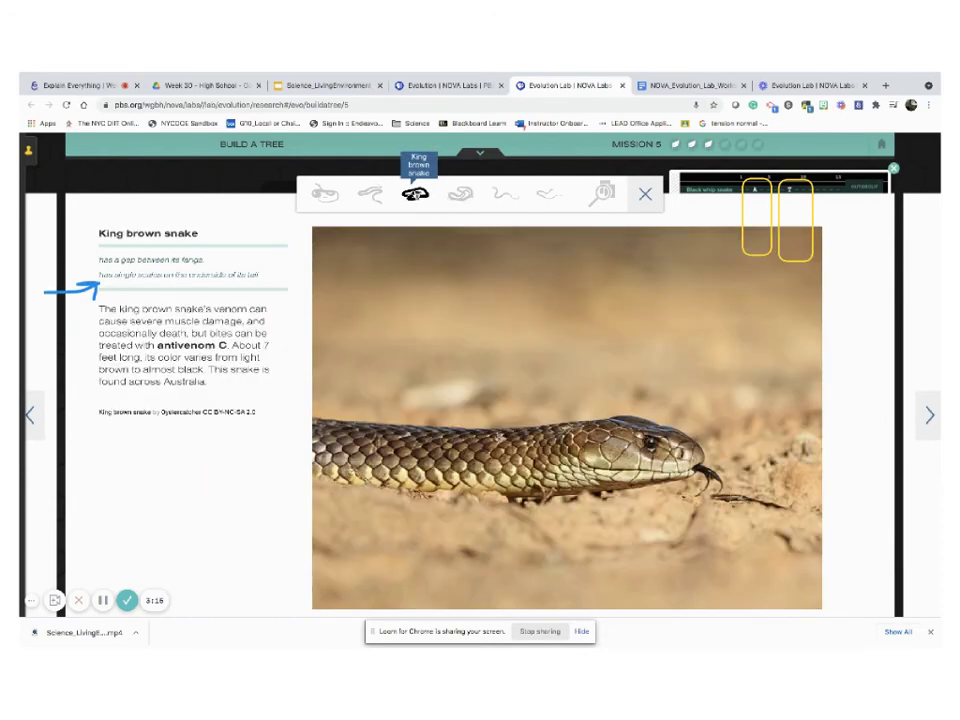
click(371, 193)
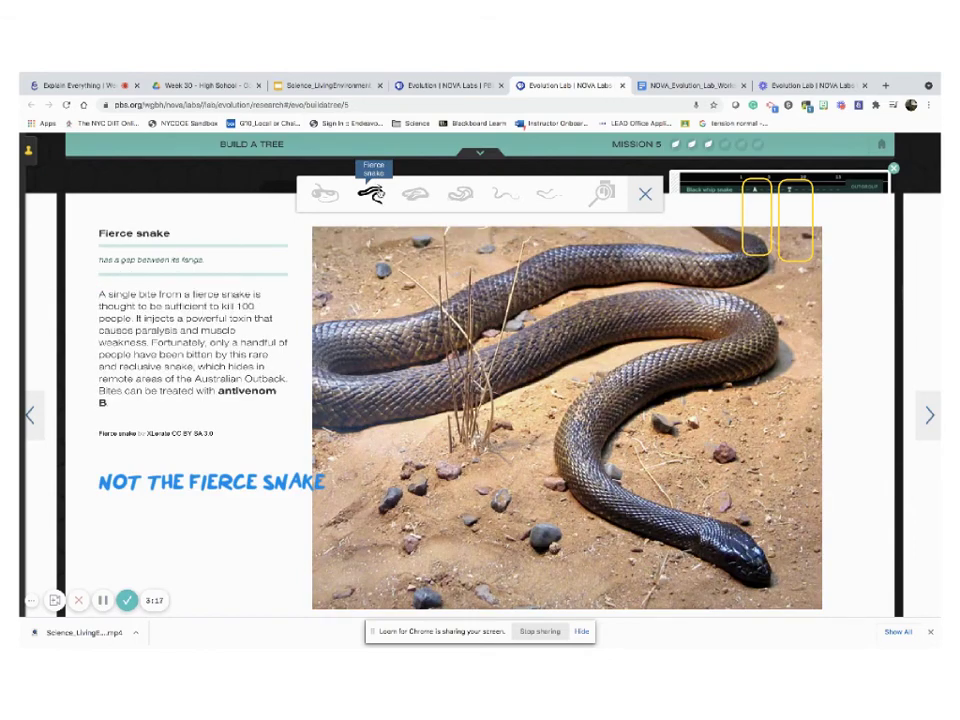
click(325, 193)
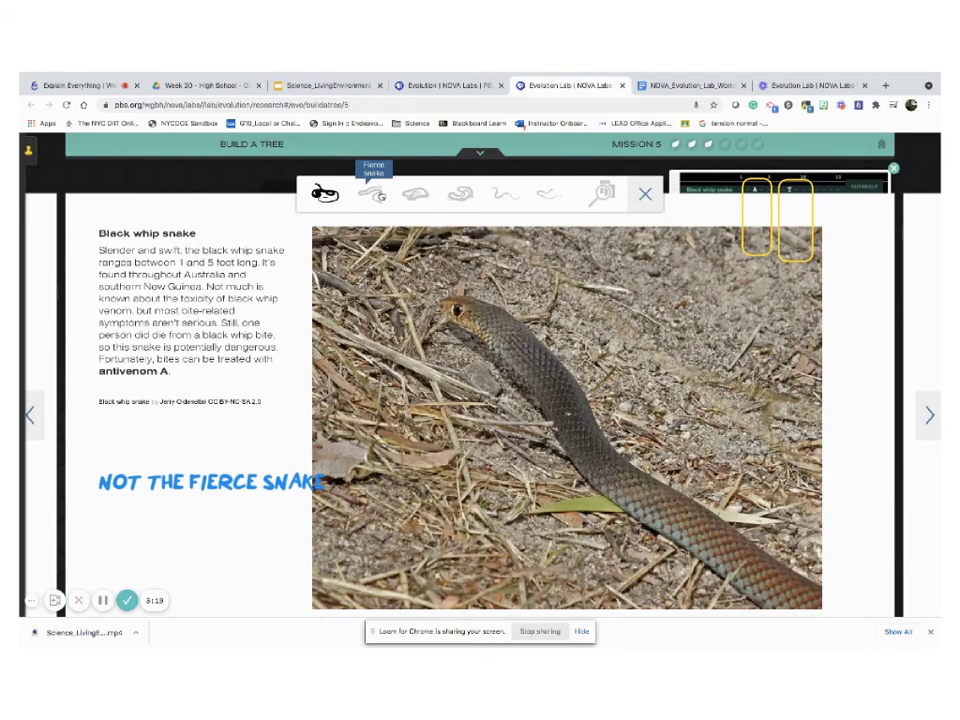
click(371, 193)
click(461, 193)
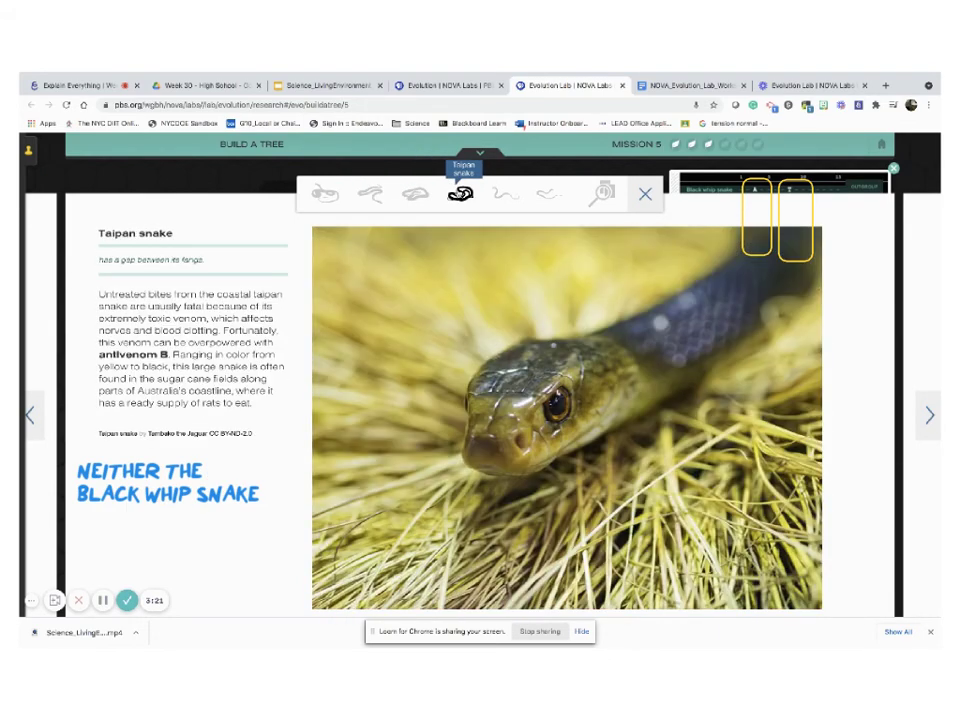
click(643, 194)
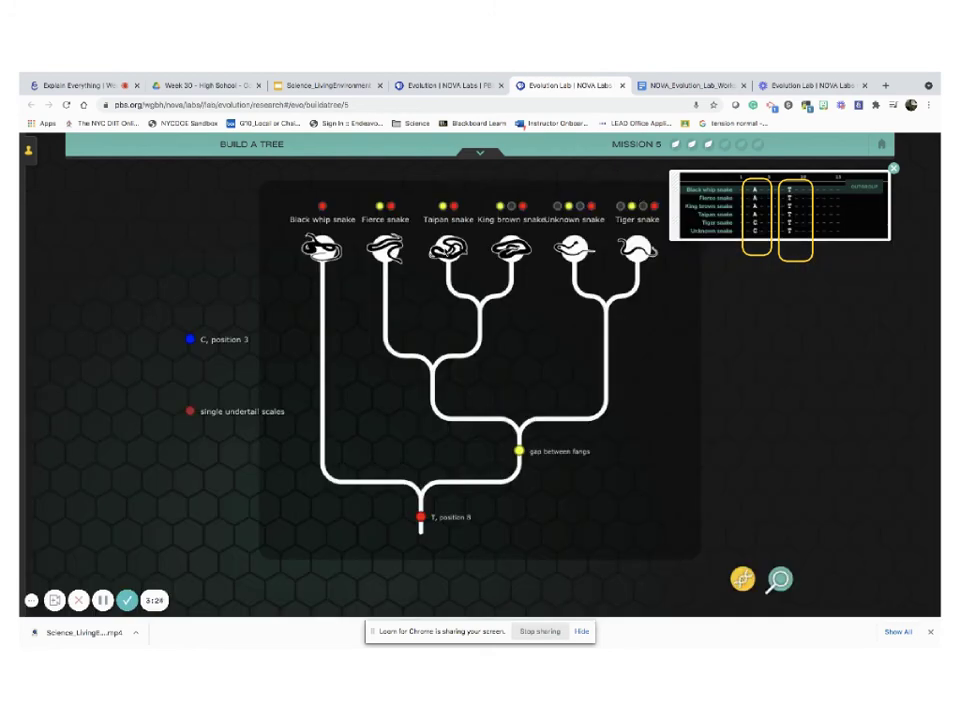
Step: Group the king brown snake with the unknown and tiger snakes and place the single undertail scales trait on their shared branch
click(420, 517)
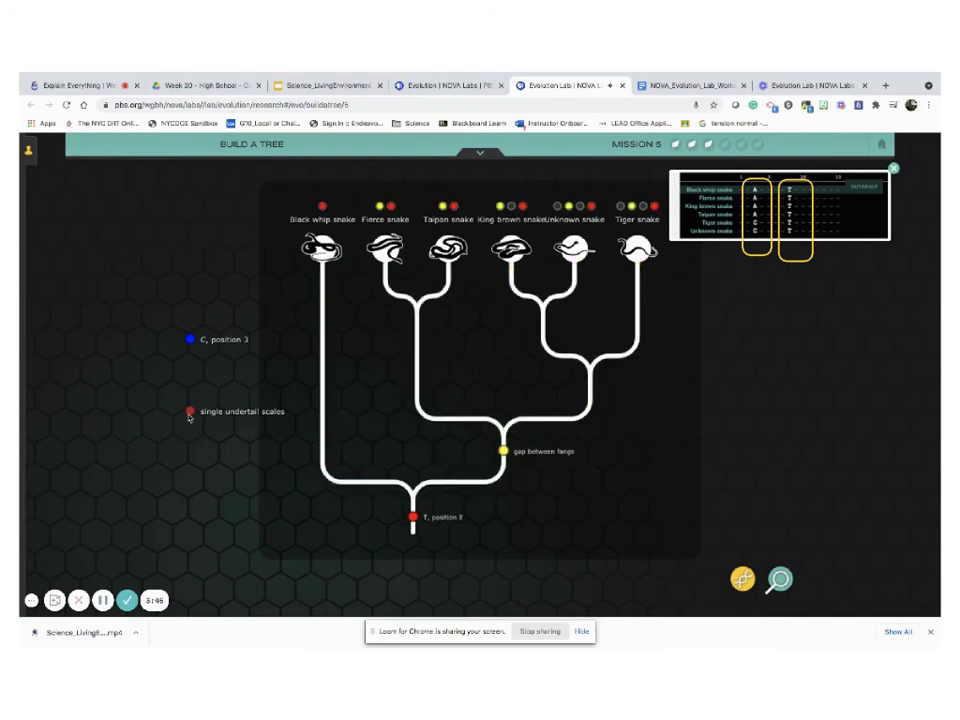
drag(190, 414, 589, 390)
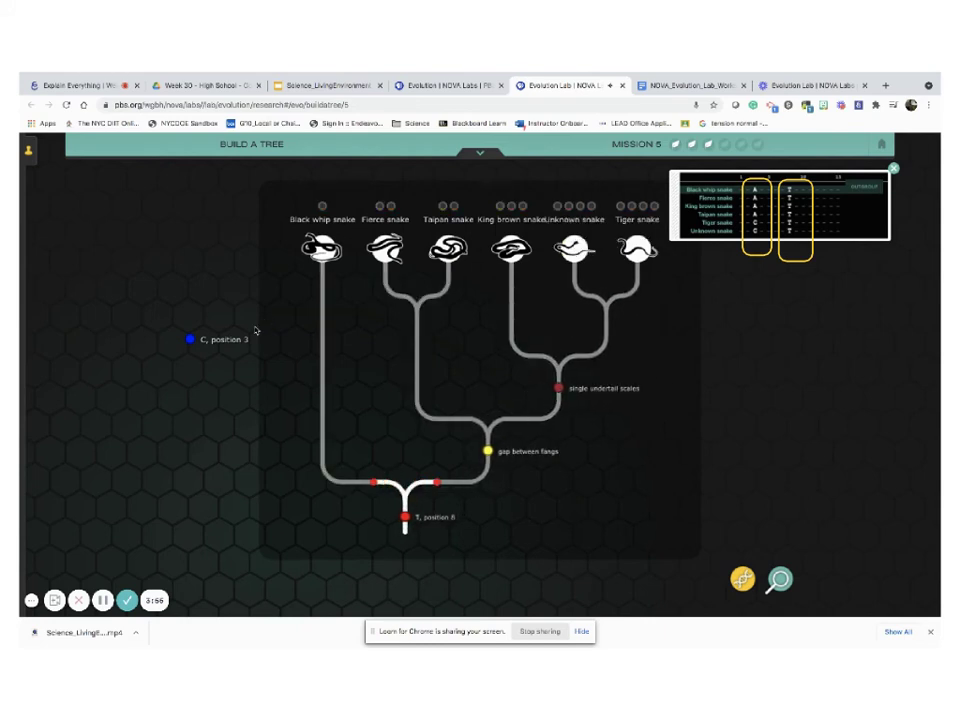
Step: Place the C, position 3 trait on the branch shared by the unknown snake and the tiger snake
mouse_move(190, 339)
mouse_down()
mouse_move(583, 336)
mouse_move(606, 326)
mouse_up()
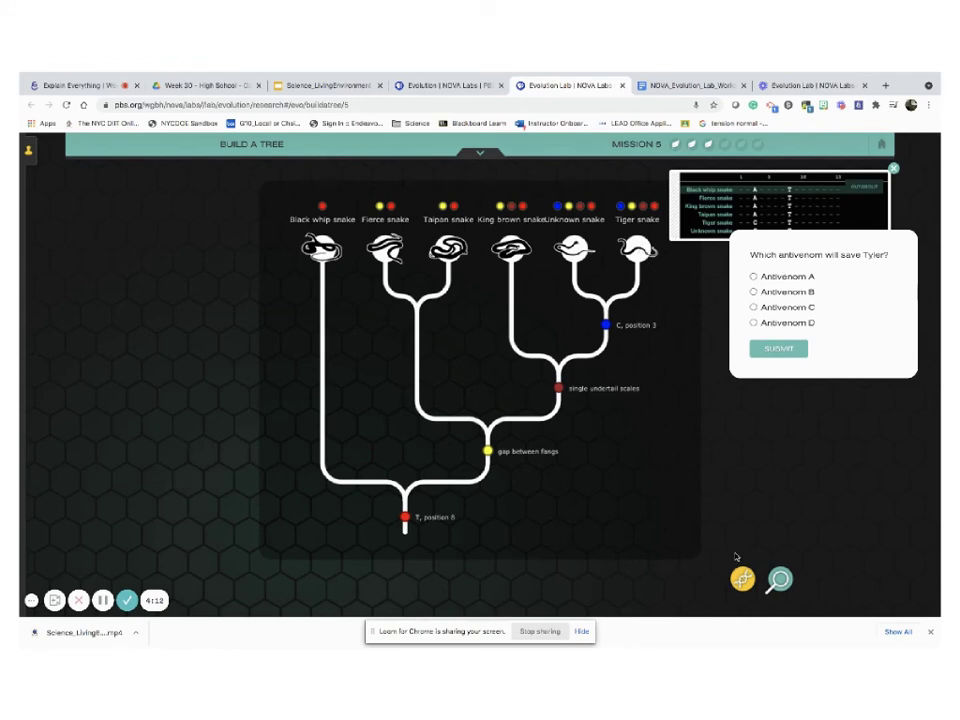
Step: Look up the antivenom in the tiger snake's profile and submit Antivenom D as the answer to the antivenom question
click(780, 578)
click(651, 265)
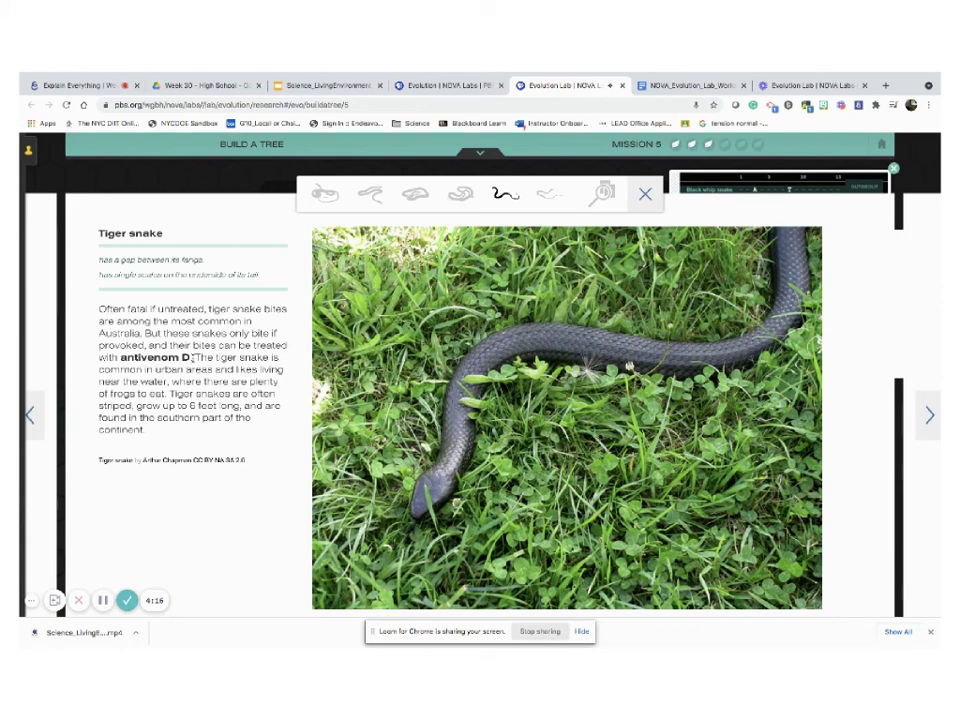
drag(190, 358, 120, 358)
click(647, 190)
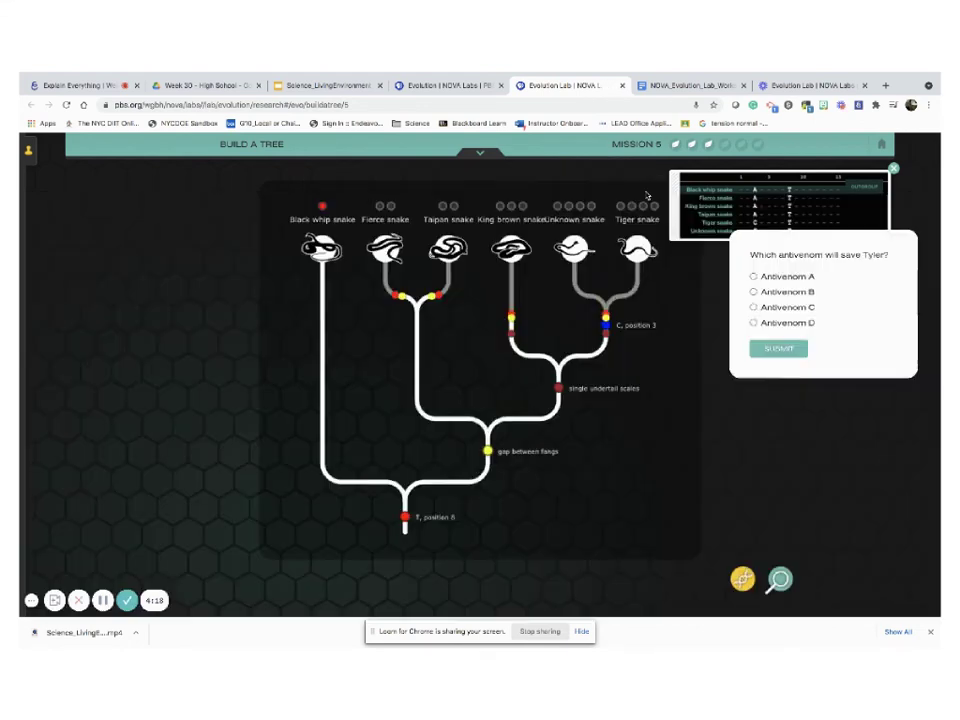
click(753, 323)
click(776, 349)
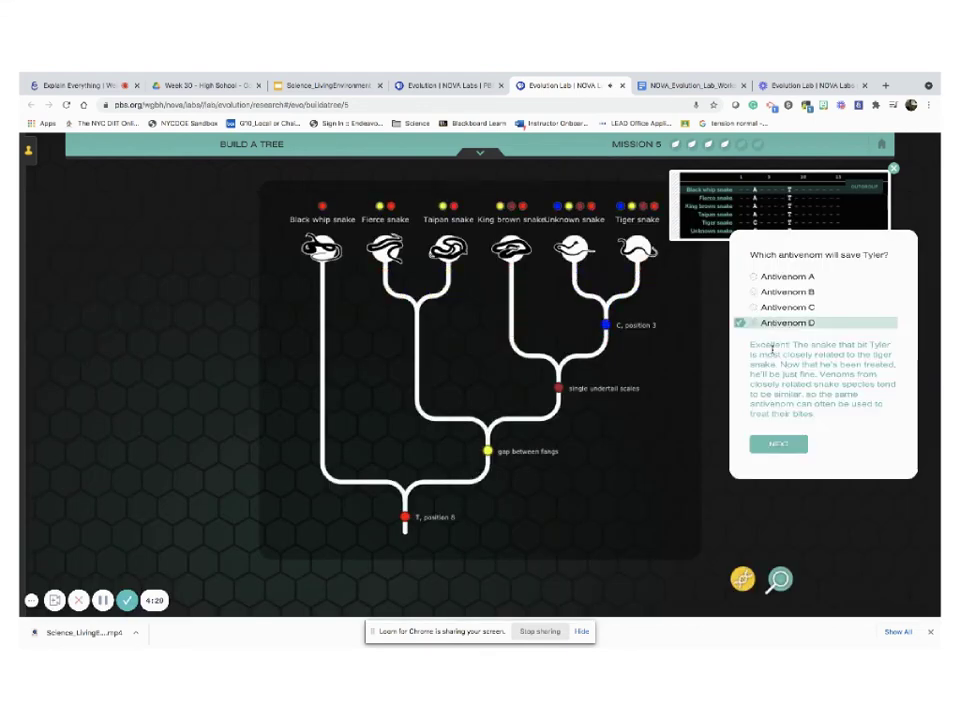
Step: Continue to the Mission 5 overview and start the Dawn of a modern pandemic puzzle
click(779, 445)
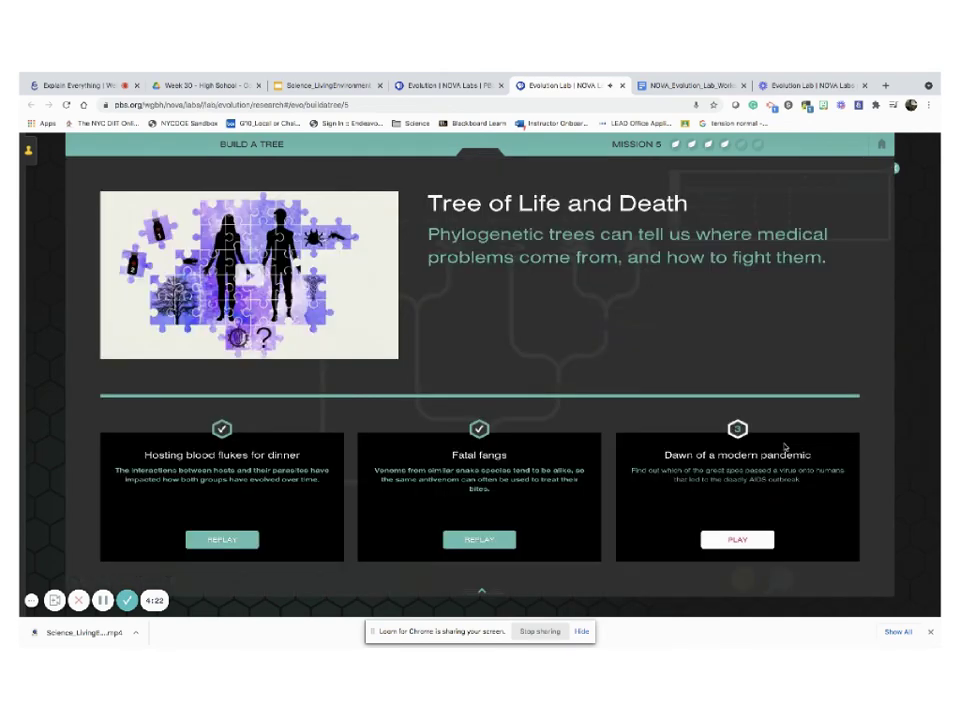
click(749, 540)
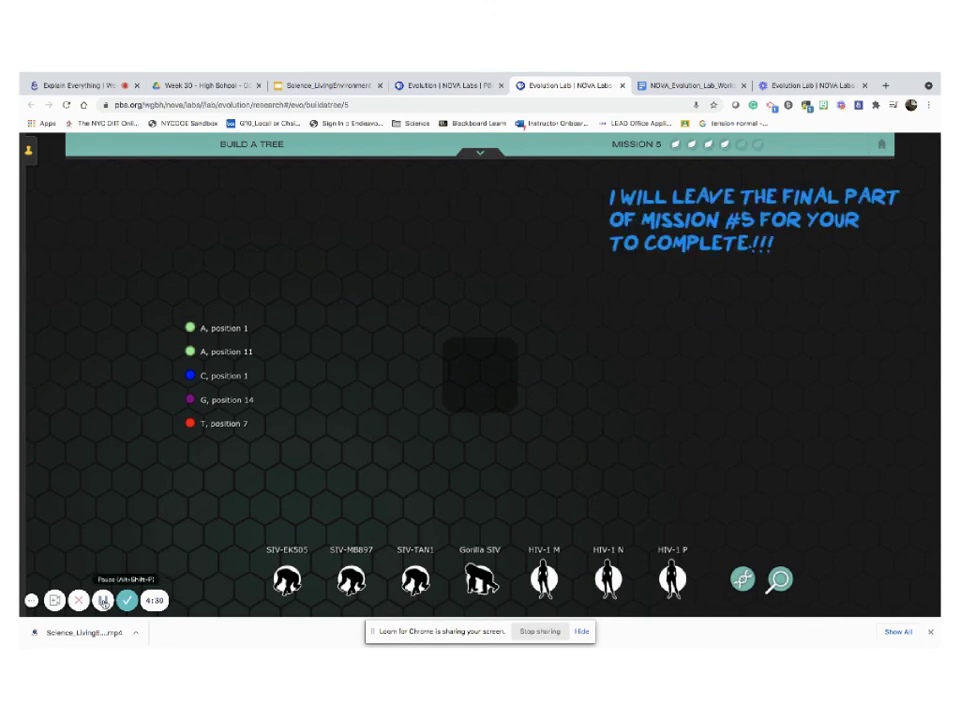
click(103, 600)
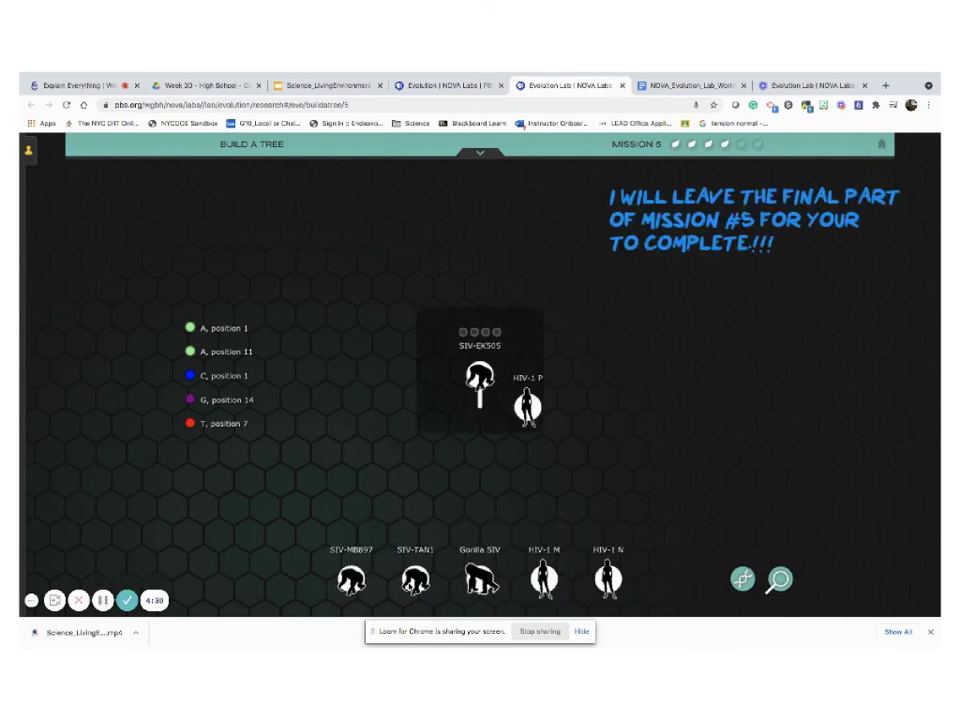
Step: Pair SIV-TAN1 with SIV-EK505 in the tree, join SIV-MB897 to that pair, and add Gorilla SIV as the outermost branch
drag(415, 580, 455, 365)
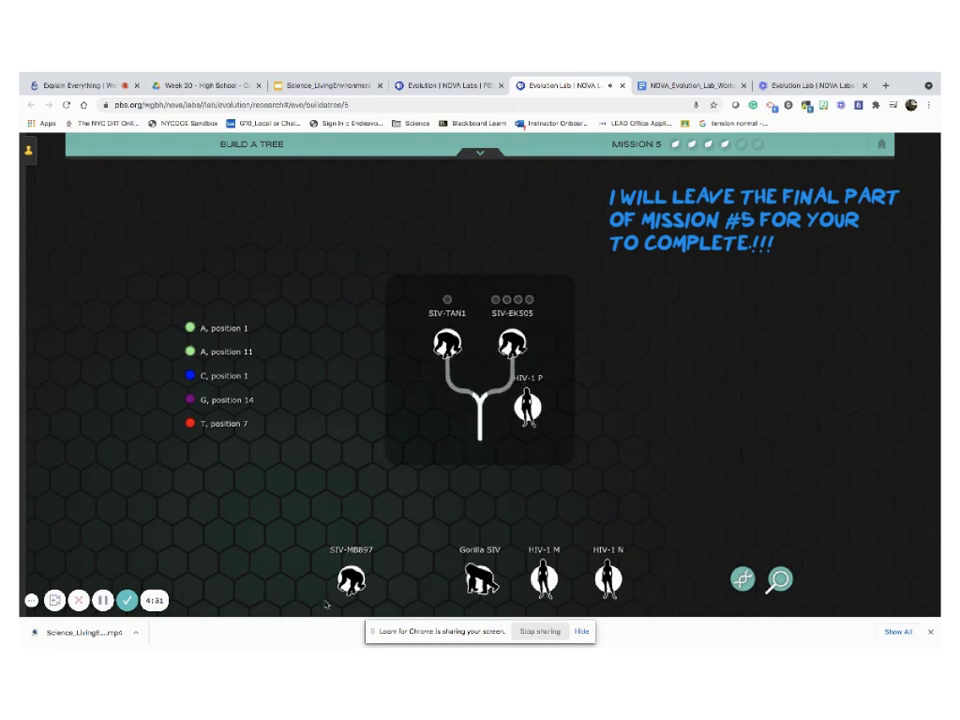
drag(351, 580, 391, 445)
drag(478, 575, 497, 372)
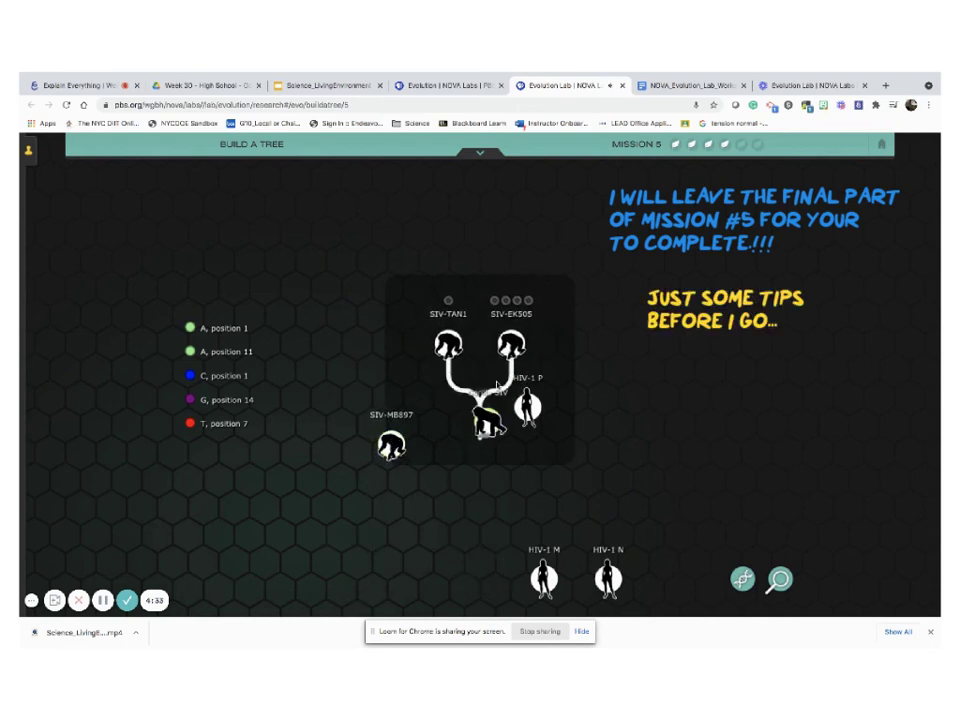
drag(410, 401, 405, 400)
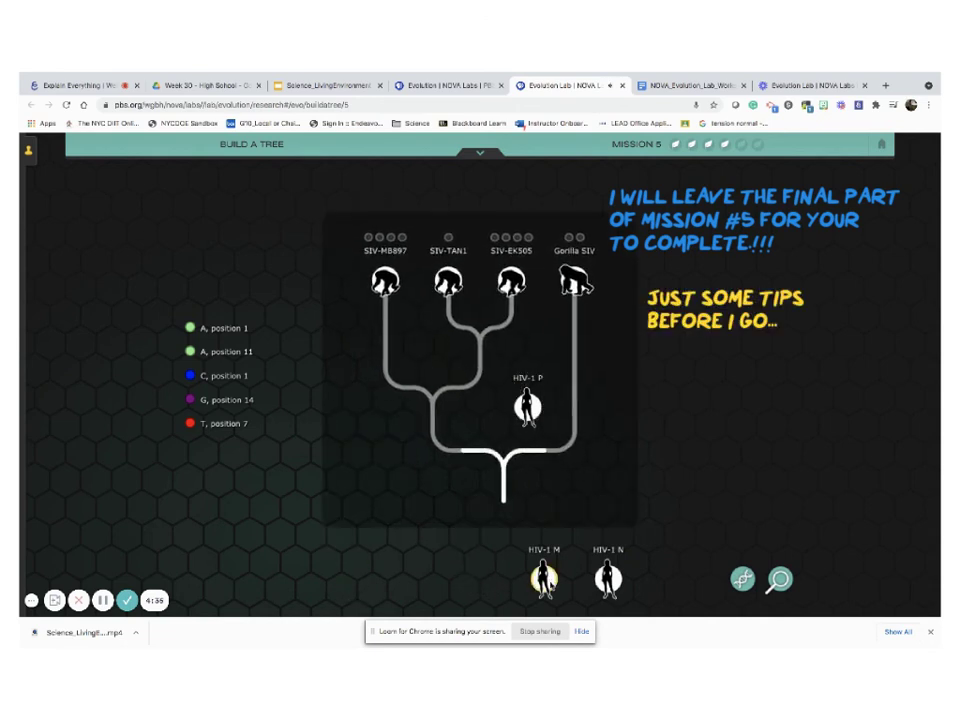
Step: Add HIV-1 P, HIV-1 N and HIV-1 M to the tree on separate branches, and open the DNA sequence comparison
drag(543, 578, 605, 248)
drag(620, 589, 553, 413)
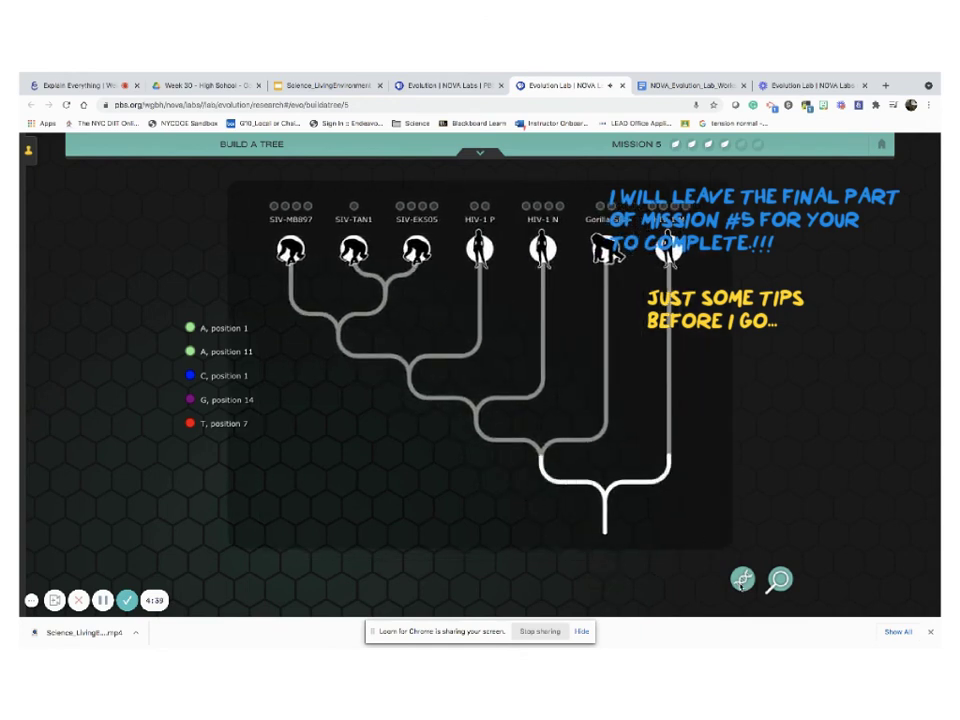
click(742, 579)
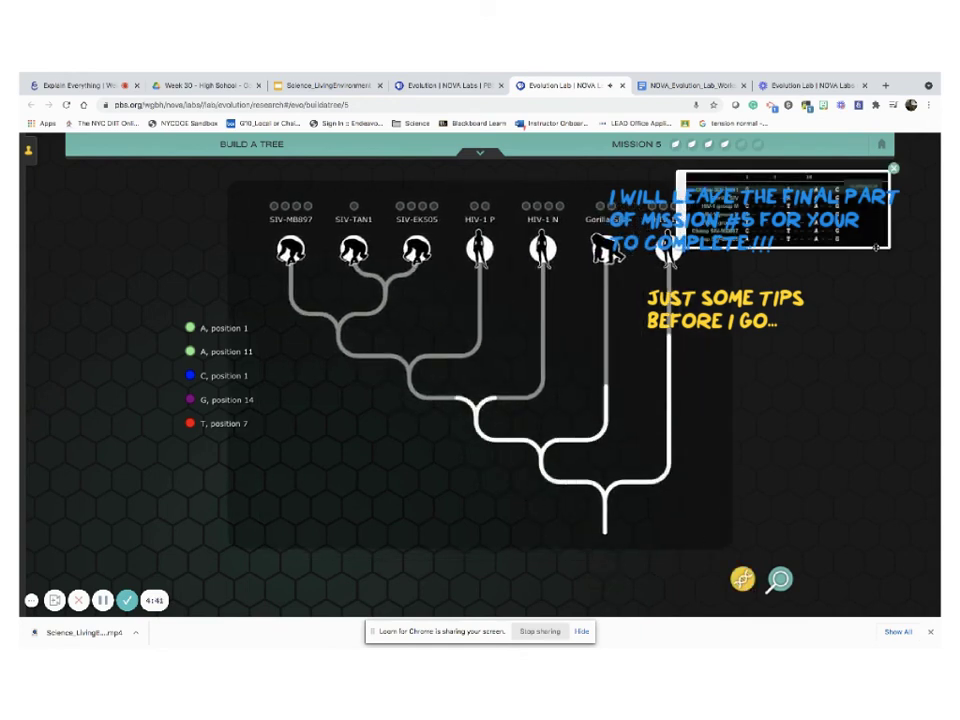